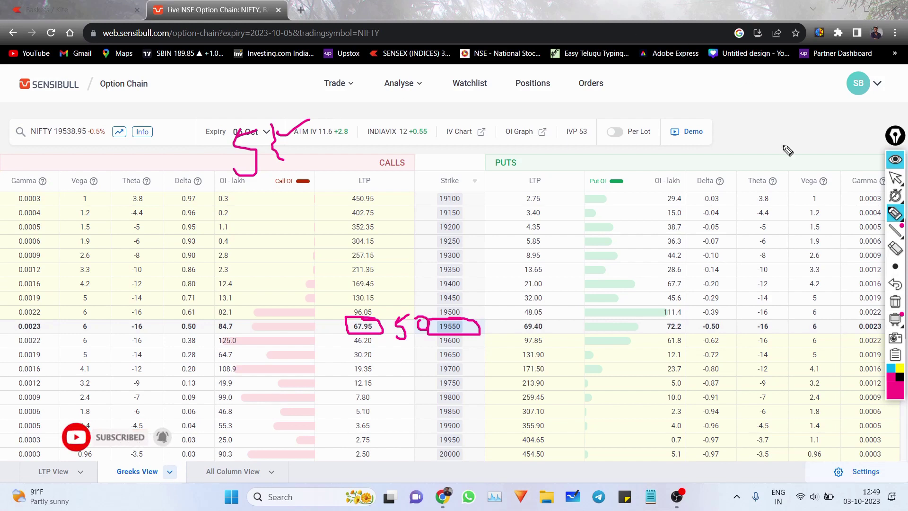
# - Clear the old marks, annotate the 19550 call price with 51, draw an arrow from NIFTY's price to the boxed 19550 strike, and erase everything
pyautogui.click(896, 301)
pyautogui.moveTo(386, 313)
pyautogui.mouseDown()
pyautogui.moveTo(350, 331)
pyautogui.moveTo(314, 320)
pyautogui.moveTo(335, 314)
pyautogui.moveTo(338, 334)
pyautogui.mouseUp()
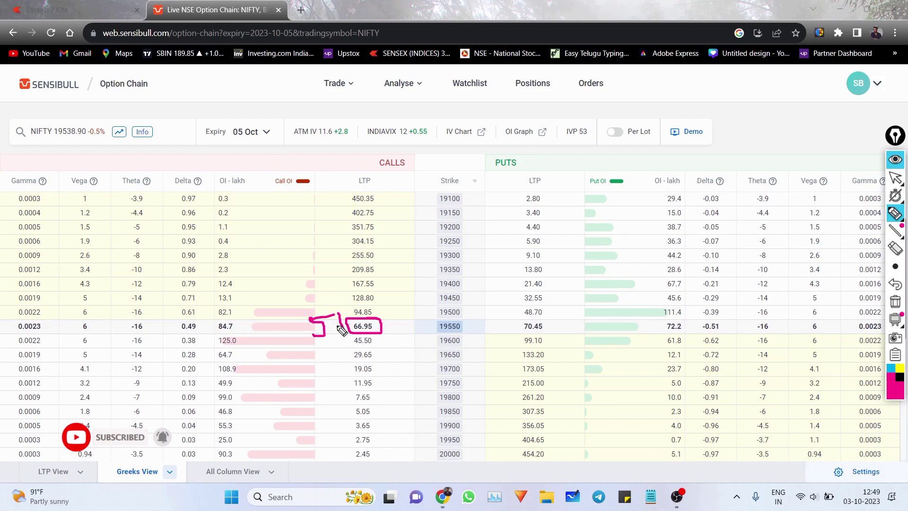
pyautogui.moveTo(46, 137); pyautogui.dragTo(76, 137)
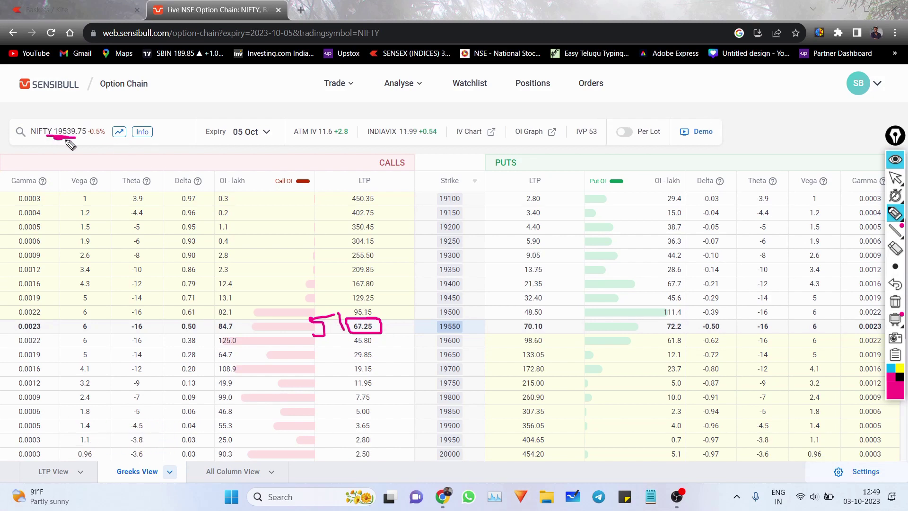
pyautogui.moveTo(468, 315); pyautogui.dragTo(434, 315)
pyautogui.moveTo(48, 137)
pyautogui.mouseDown()
pyautogui.moveTo(106, 144)
pyautogui.moveTo(419, 315)
pyautogui.moveTo(428, 311)
pyautogui.mouseUp()
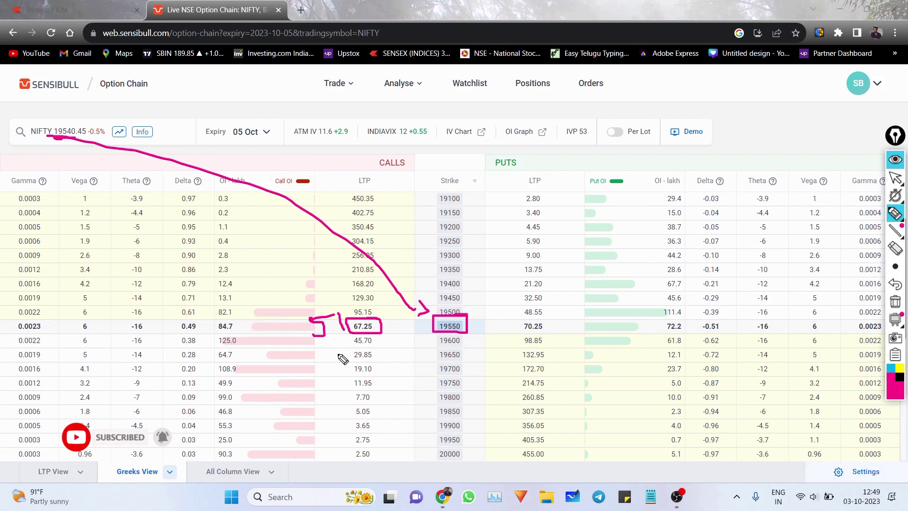
pyautogui.moveTo(325, 288); pyautogui.dragTo(285, 310)
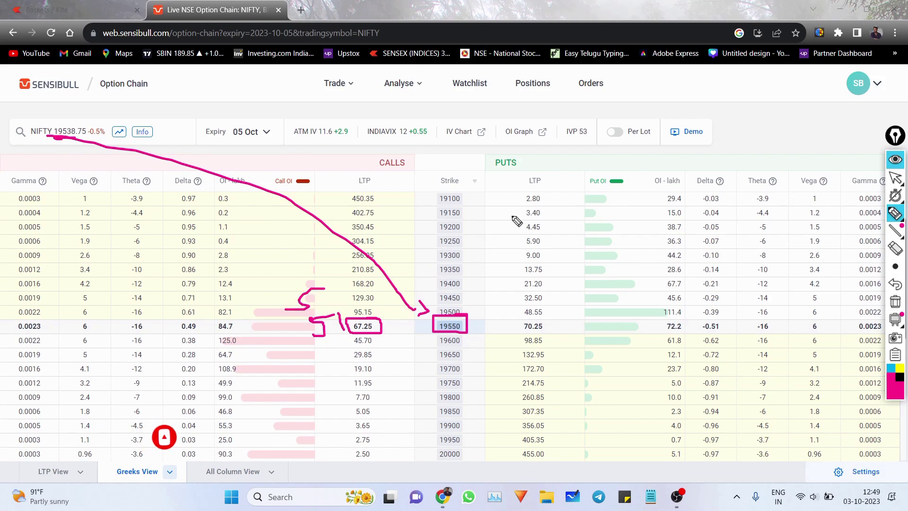
pyautogui.click(895, 301)
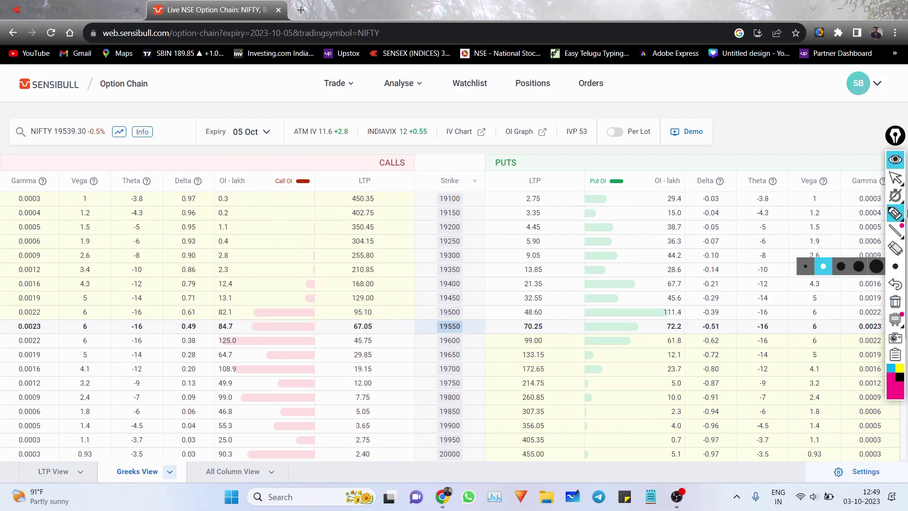
# - Switch to Kite, find nifty 19550 from the second watchlist, and open a sell order for NIFTY 5th OCT 19550 CE
pyautogui.click(895, 177)
pyautogui.hotkey('ctrl', 'shift', 'Tab')
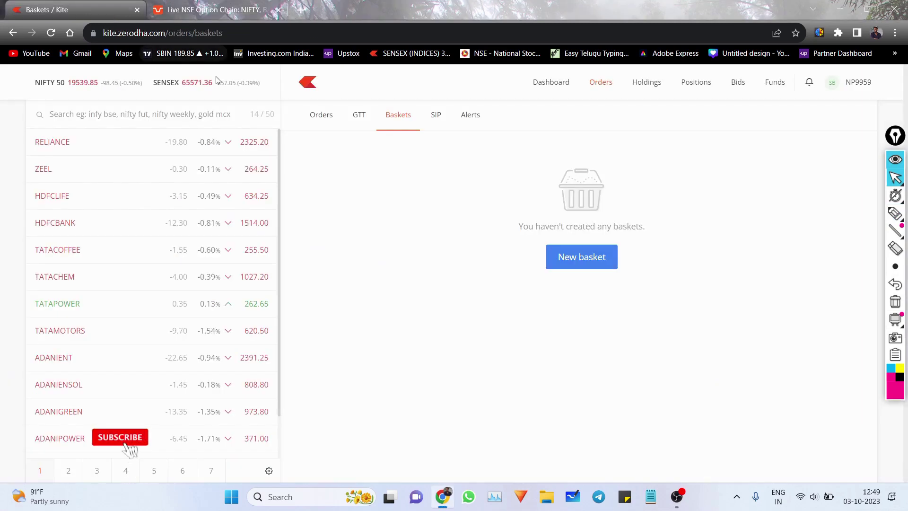
pyautogui.click(71, 472)
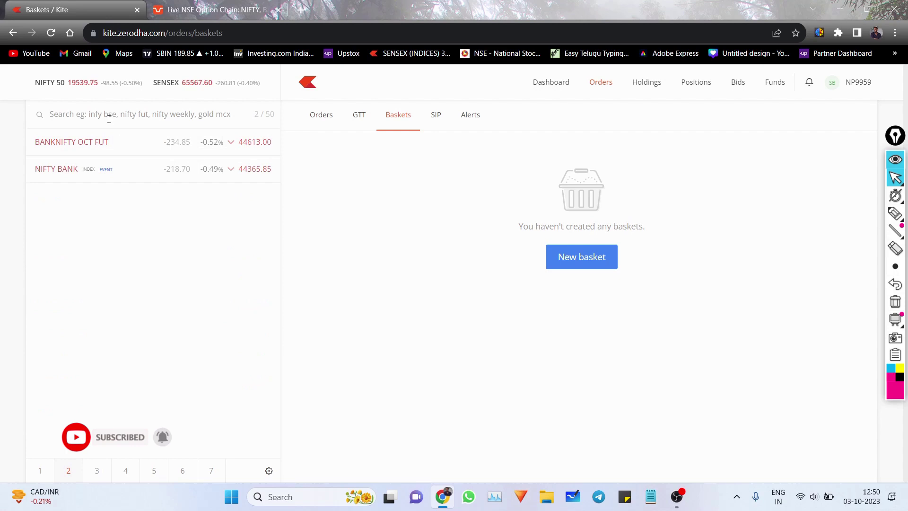
pyautogui.moveTo(59, 151)
pyautogui.write('ni')
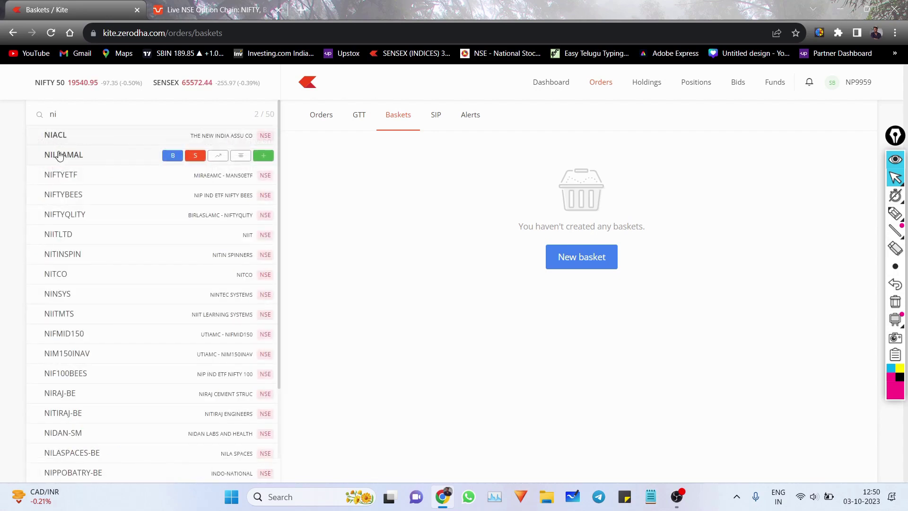
pyautogui.write('fty 1')
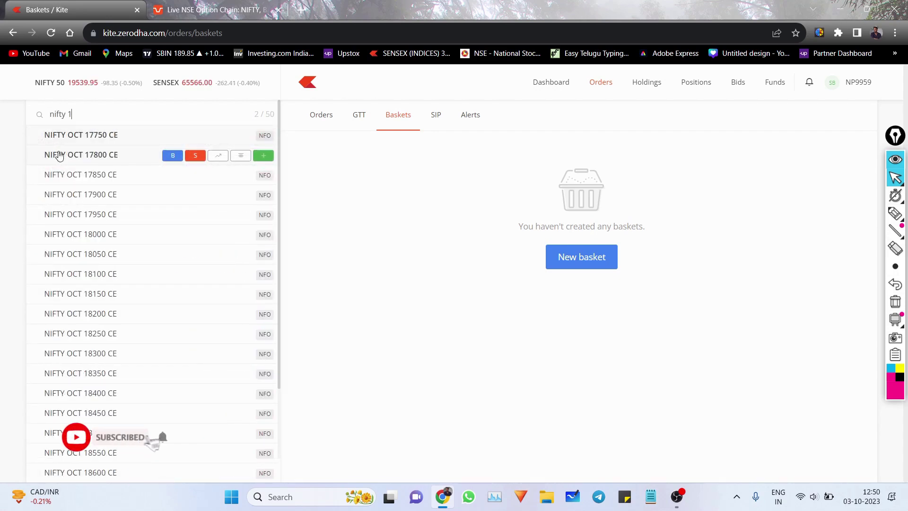
pyautogui.write('9550')
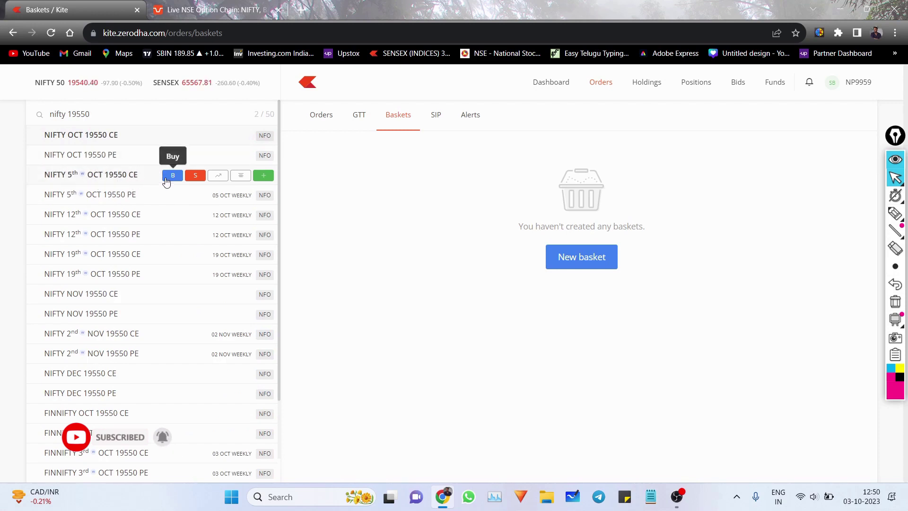
pyautogui.click(195, 176)
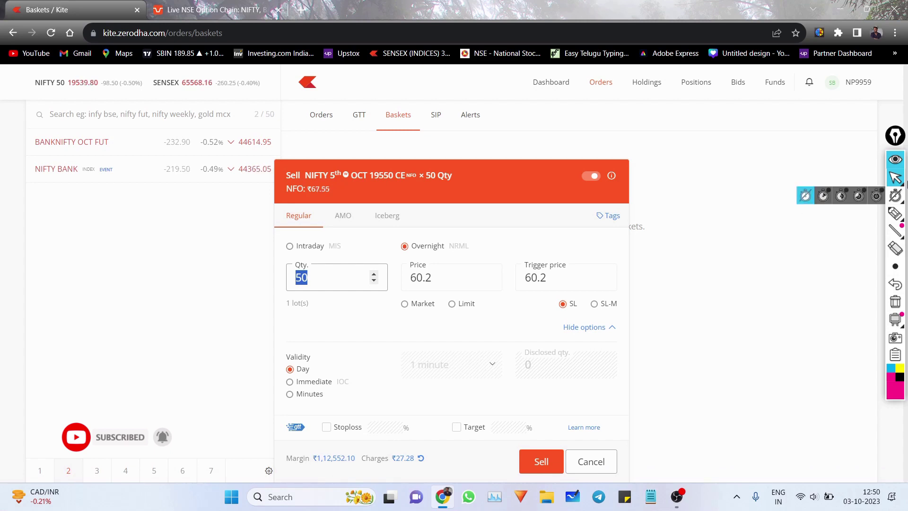
# - Circle the 19550 CE contract in the sell order with the pen, and point an arrow to a handwritten, outlined 19600
pyautogui.click(889, 216)
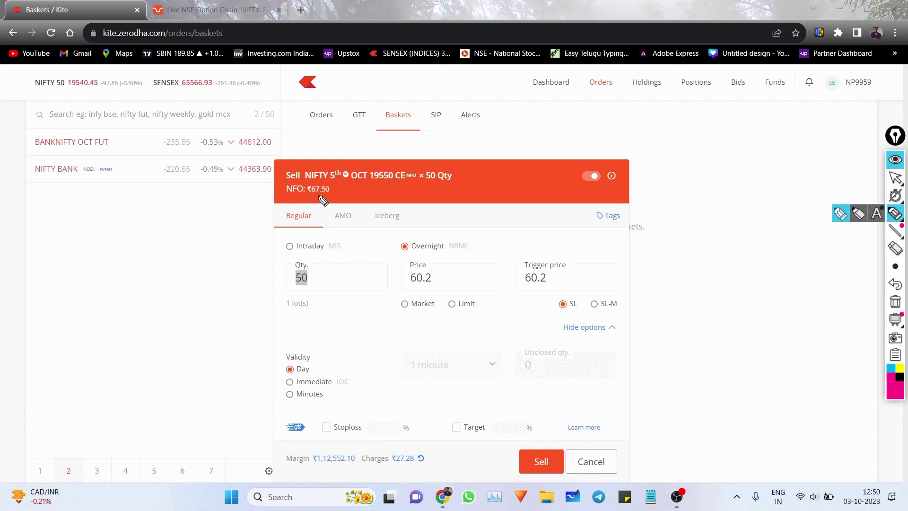
pyautogui.moveTo(390, 157)
pyautogui.mouseDown()
pyautogui.moveTo(407, 201)
pyautogui.moveTo(362, 149)
pyautogui.mouseUp()
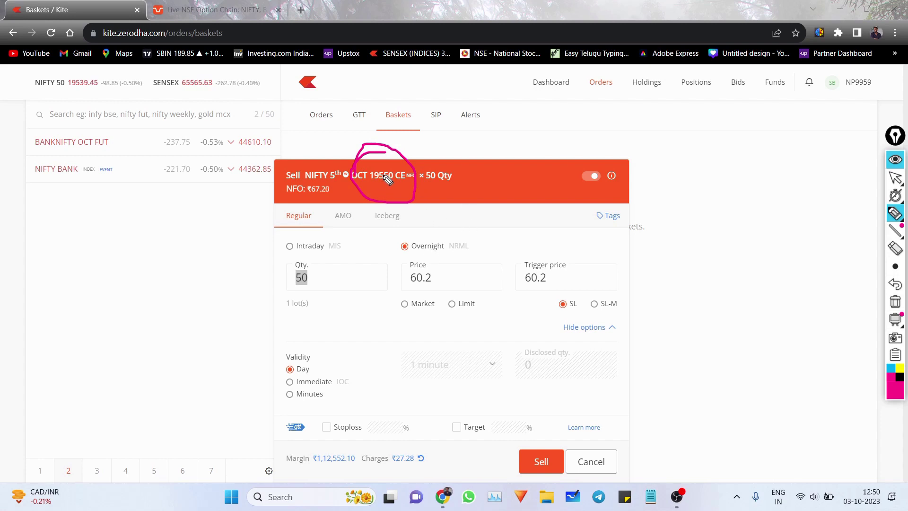
pyautogui.moveTo(389, 173); pyautogui.dragTo(447, 128)
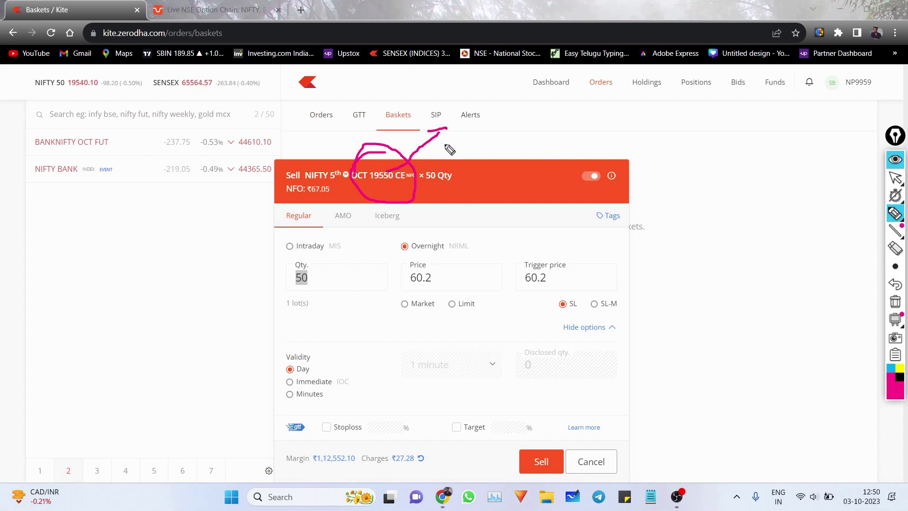
pyautogui.moveTo(499, 116)
pyautogui.mouseDown()
pyautogui.moveTo(508, 152)
pyautogui.moveTo(531, 125)
pyautogui.moveTo(549, 141)
pyautogui.mouseUp()
pyautogui.moveTo(582, 98); pyautogui.dragTo(591, 127)
pyautogui.moveTo(657, 94); pyautogui.dragTo(714, 94)
pyautogui.moveTo(744, 97)
pyautogui.mouseDown()
pyautogui.moveTo(744, 107)
pyautogui.moveTo(492, 170)
pyautogui.moveTo(664, 81)
pyautogui.moveTo(739, 97)
pyautogui.moveTo(745, 110)
pyautogui.mouseUp()
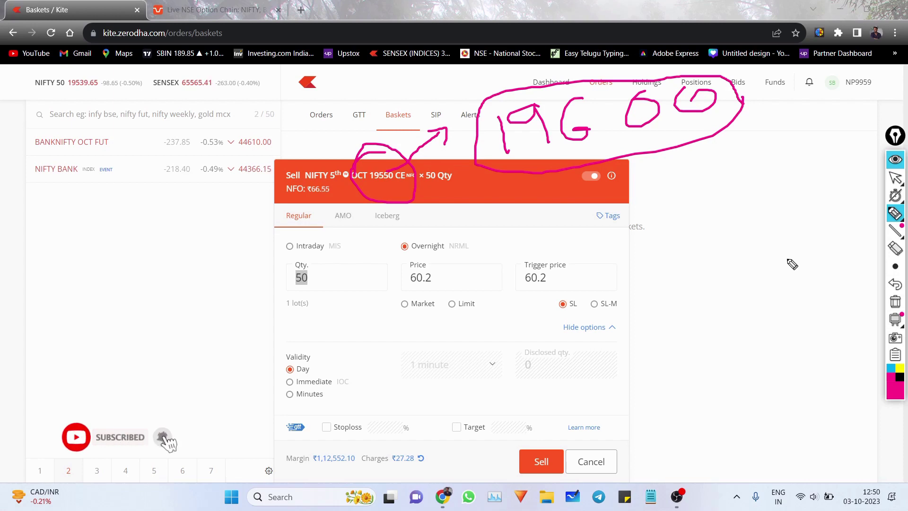
# - Handwrite 2:30 with a line beneath it, and add a circled 60 beside the 19600 note
pyautogui.moveTo(685, 216); pyautogui.dragTo(736, 232)
pyautogui.click(738, 206)
pyautogui.moveTo(754, 216)
pyautogui.mouseDown()
pyautogui.moveTo(747, 224)
pyautogui.moveTo(776, 208)
pyautogui.moveTo(799, 222)
pyautogui.mouseUp()
pyautogui.moveTo(803, 193)
pyautogui.mouseDown()
pyautogui.moveTo(799, 222)
pyautogui.moveTo(810, 221)
pyautogui.mouseUp()
pyautogui.moveTo(787, 256); pyautogui.dragTo(874, 232)
pyautogui.moveTo(755, 117)
pyautogui.mouseDown()
pyautogui.moveTo(733, 142)
pyautogui.moveTo(745, 141)
pyautogui.mouseUp()
pyautogui.moveTo(768, 125)
pyautogui.mouseDown()
pyautogui.moveTo(788, 142)
pyautogui.moveTo(771, 125)
pyautogui.mouseUp()
pyautogui.moveTo(807, 128)
pyautogui.mouseDown()
pyautogui.moveTo(805, 148)
pyautogui.moveTo(738, 107)
pyautogui.moveTo(810, 136)
pyautogui.mouseUp()
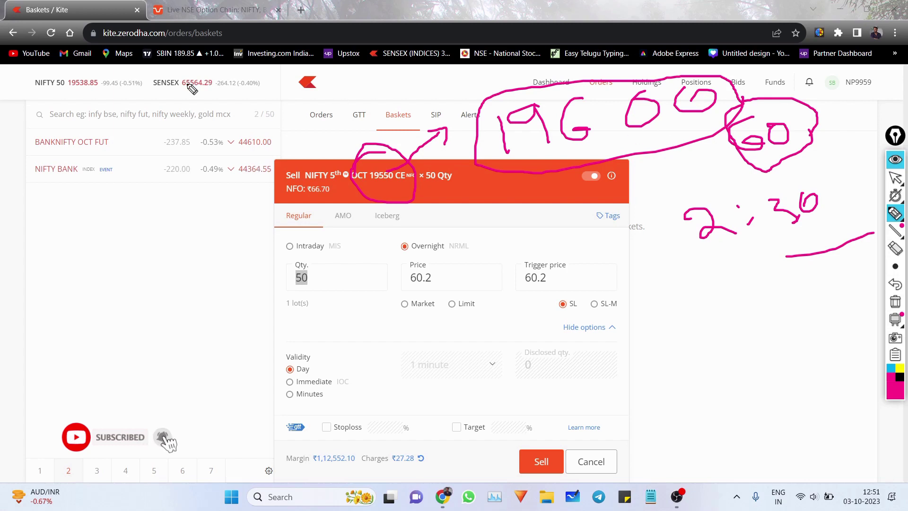
# - Draw a downward arrow from the NIFTY 50 price, outline the option premium, write a circled 51, and sketch a falling curve
pyautogui.moveTo(94, 85)
pyautogui.mouseDown()
pyautogui.moveTo(141, 82)
pyautogui.moveTo(139, 130)
pyautogui.moveTo(149, 143)
pyautogui.moveTo(148, 116)
pyautogui.mouseUp()
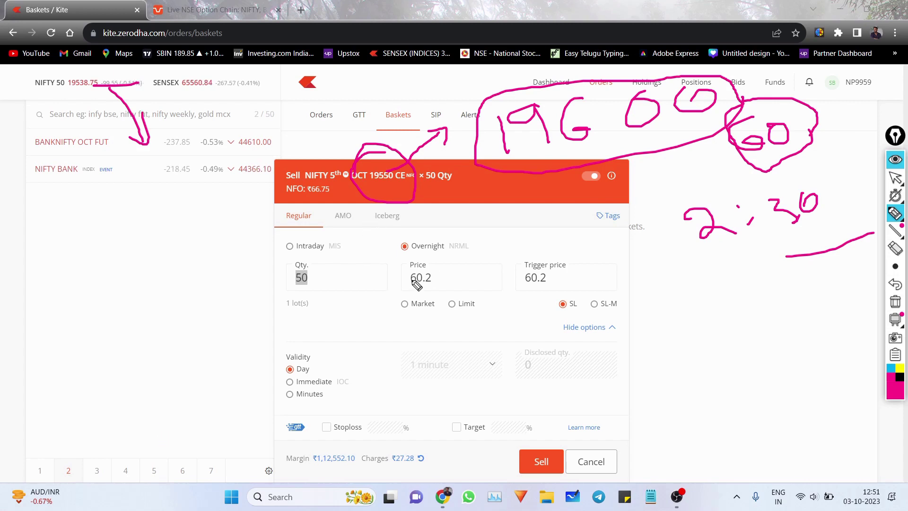
pyautogui.moveTo(331, 176)
pyautogui.mouseDown()
pyautogui.moveTo(307, 201)
pyautogui.moveTo(331, 176)
pyautogui.mouseUp()
pyautogui.moveTo(251, 209); pyautogui.dragTo(231, 234)
pyautogui.moveTo(260, 191)
pyautogui.mouseDown()
pyautogui.moveTo(284, 227)
pyautogui.moveTo(279, 196)
pyautogui.mouseUp()
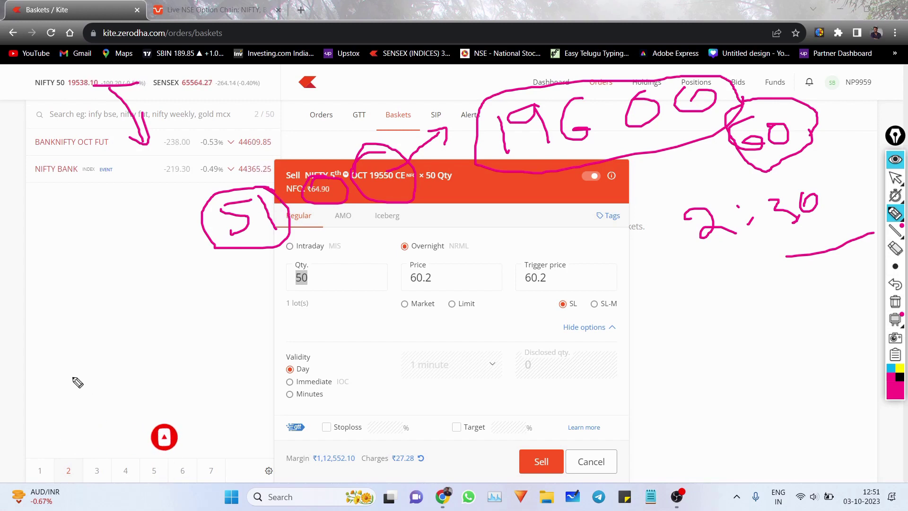
pyautogui.moveTo(95, 287); pyautogui.dragTo(102, 350)
pyautogui.moveTo(112, 309)
pyautogui.mouseDown()
pyautogui.moveTo(290, 416)
pyautogui.moveTo(311, 396)
pyautogui.mouseUp()
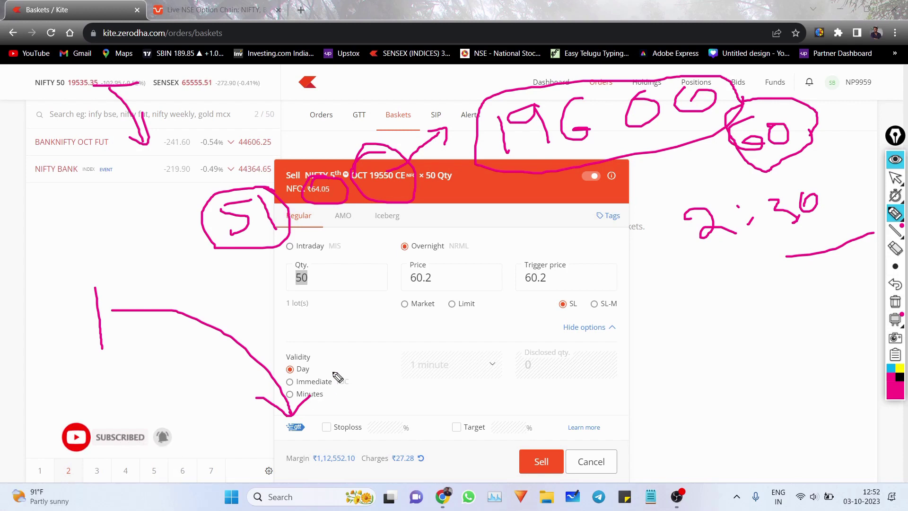
# - Erase all the pen annotations and cancel the NIFTY 5th OCT 19550 CE sell order
pyautogui.click(896, 302)
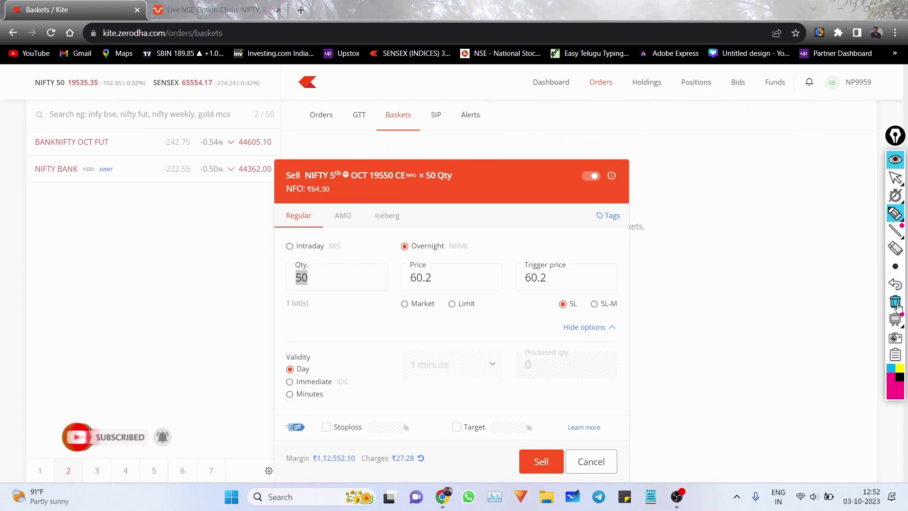
pyautogui.click(896, 180)
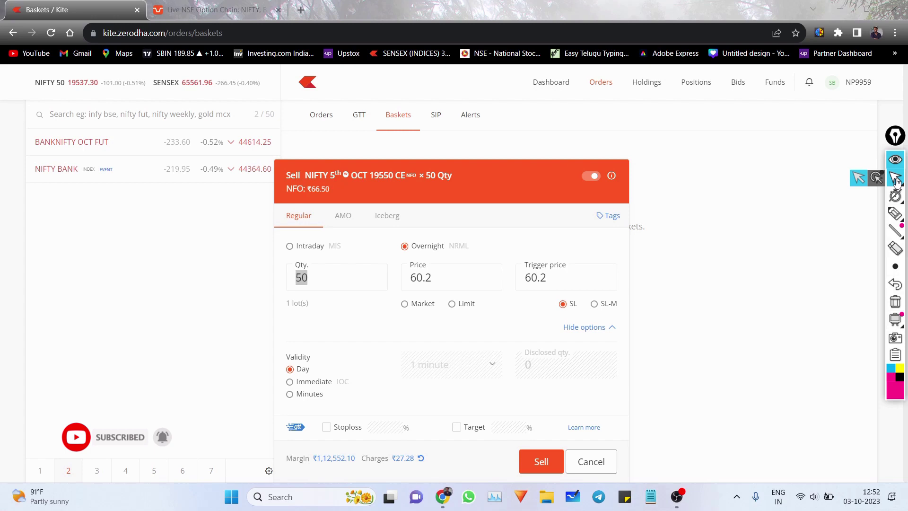
pyautogui.click(895, 180)
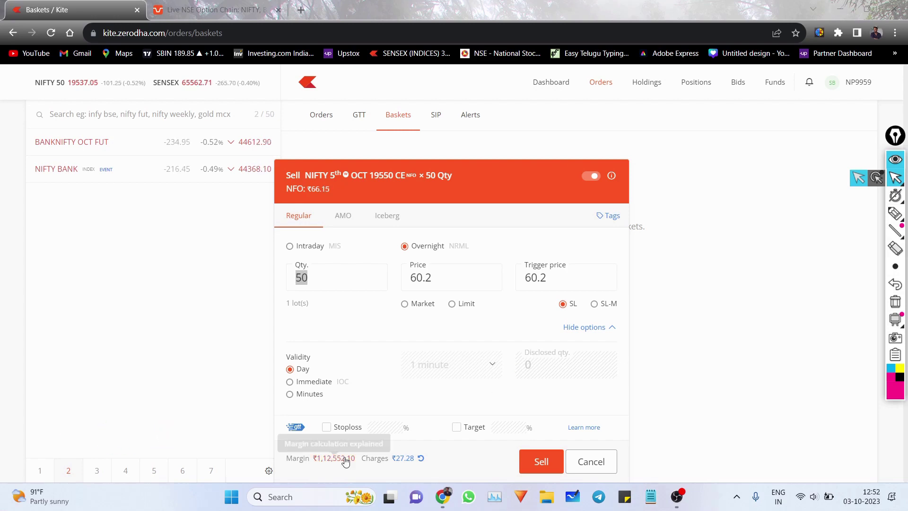
pyautogui.moveTo(900, 209)
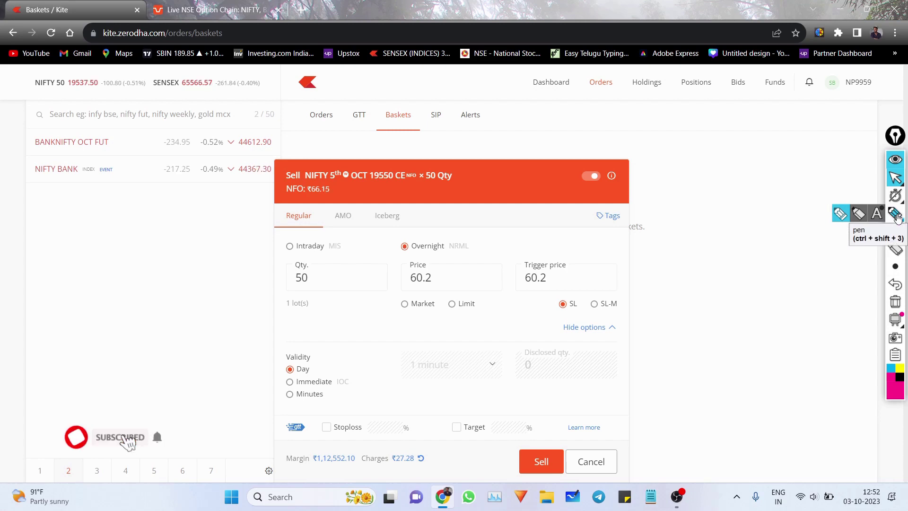
pyautogui.moveTo(892, 265)
pyautogui.click(606, 455)
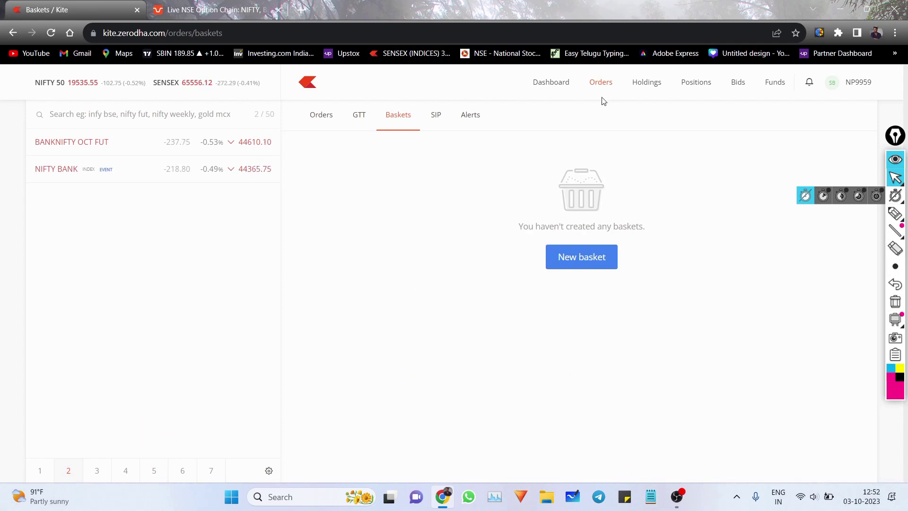
# - Circle Orders and Baskets with the pen to point out where baskets are found, and erase the marks
pyautogui.hotkey('ctrl', 'shift', '2')
pyautogui.moveTo(613, 75)
pyautogui.mouseDown()
pyautogui.moveTo(592, 81)
pyautogui.moveTo(617, 72)
pyautogui.mouseUp()
pyautogui.moveTo(412, 103); pyautogui.dragTo(401, 117)
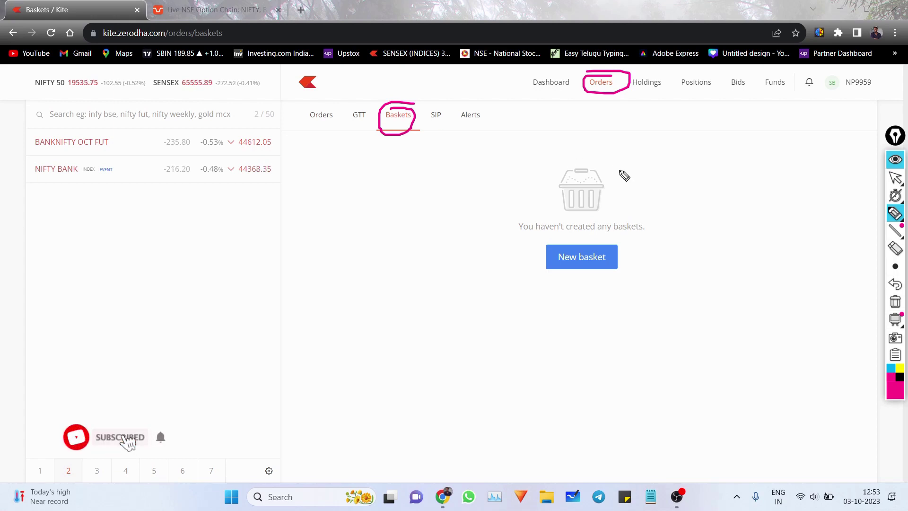
pyautogui.click(895, 301)
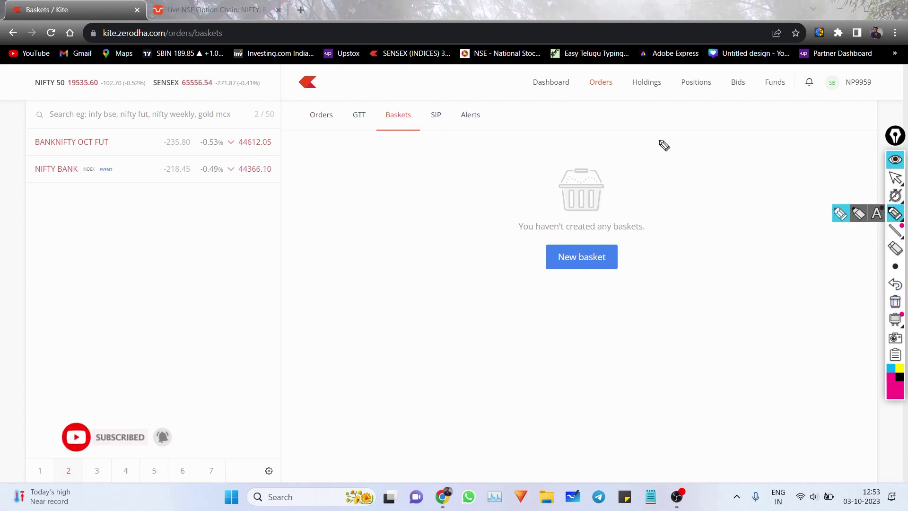
pyautogui.moveTo(408, 94)
pyautogui.mouseDown()
pyautogui.moveTo(385, 134)
pyautogui.moveTo(411, 94)
pyautogui.mouseUp()
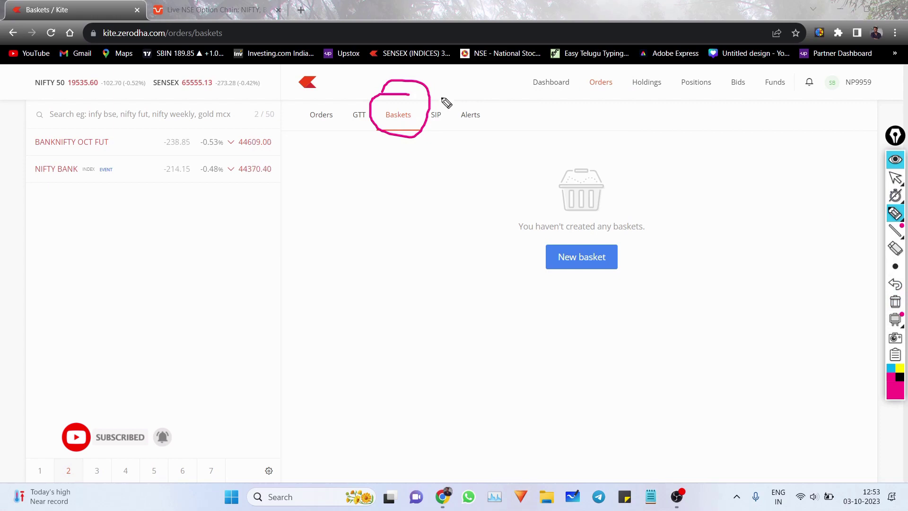
pyautogui.click(895, 177)
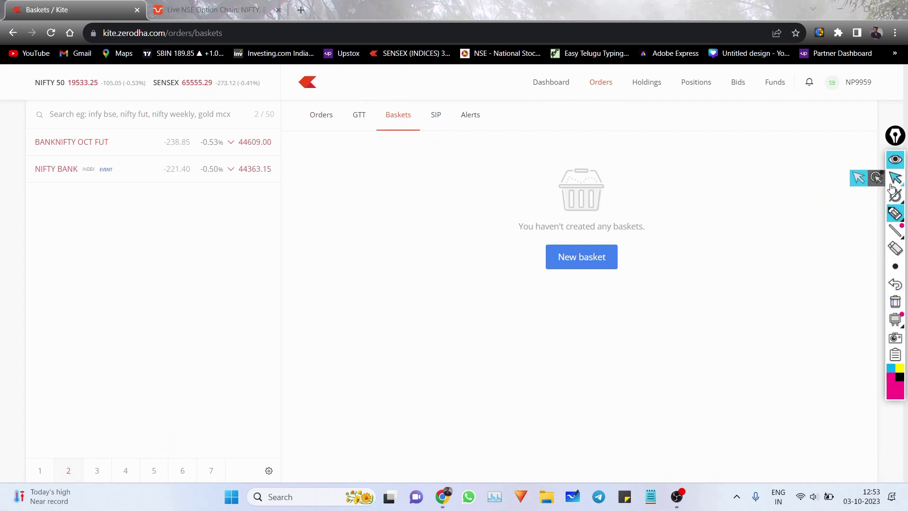
# - Create a new basket named abc
pyautogui.click(574, 260)
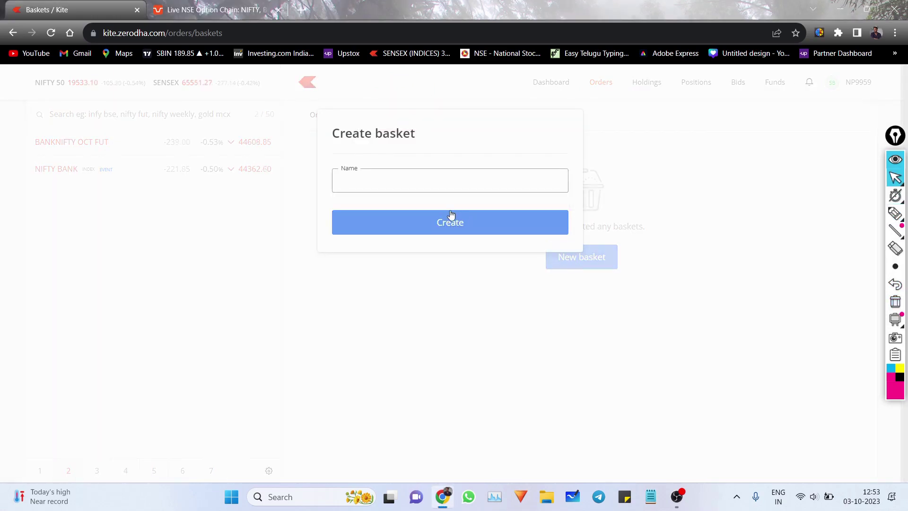
pyautogui.write('abc')
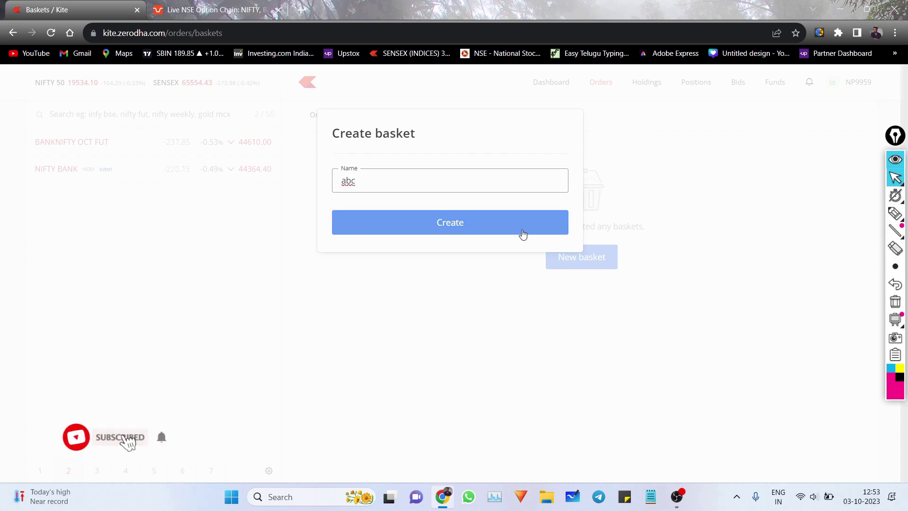
pyautogui.click(496, 223)
# - Search for nifty 19550 in the abc basket, select NIFTY 5th OCT 19550 CE, and set its order to Sell
pyautogui.click(261, 181)
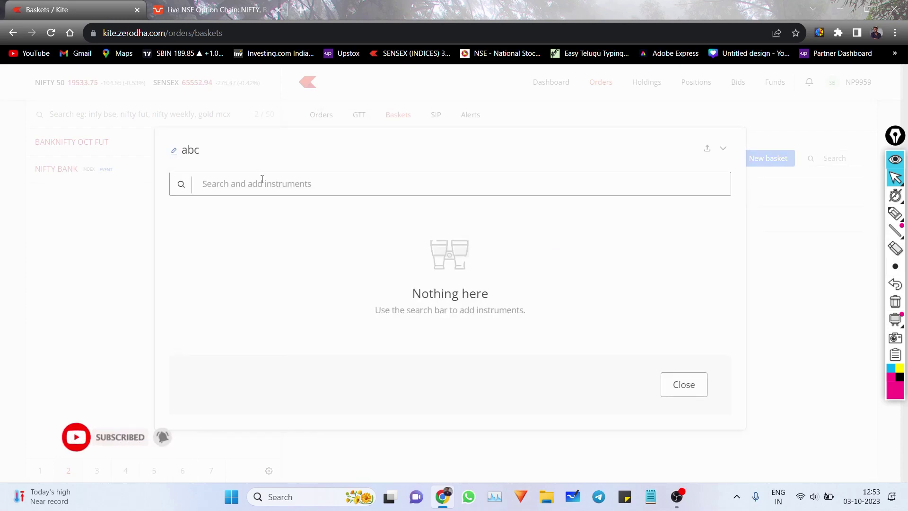
pyautogui.write('nifty')
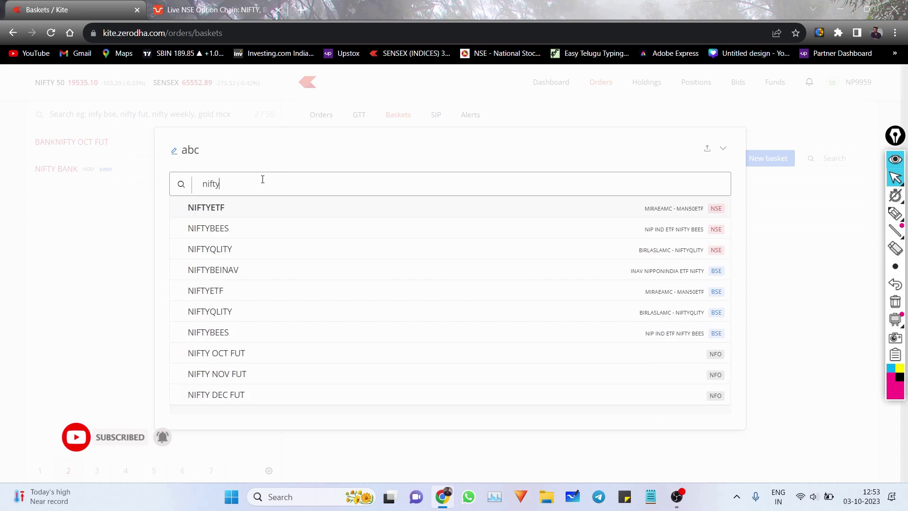
pyautogui.write(' 19')
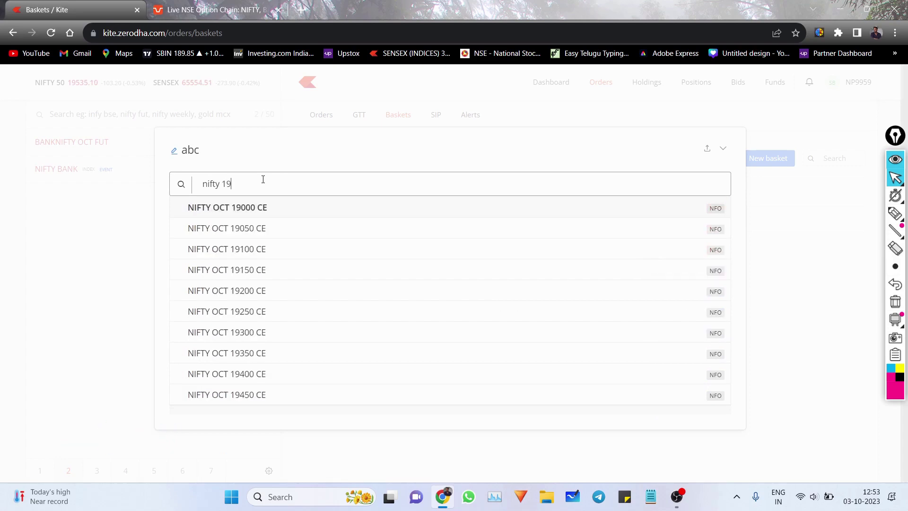
pyautogui.write('550')
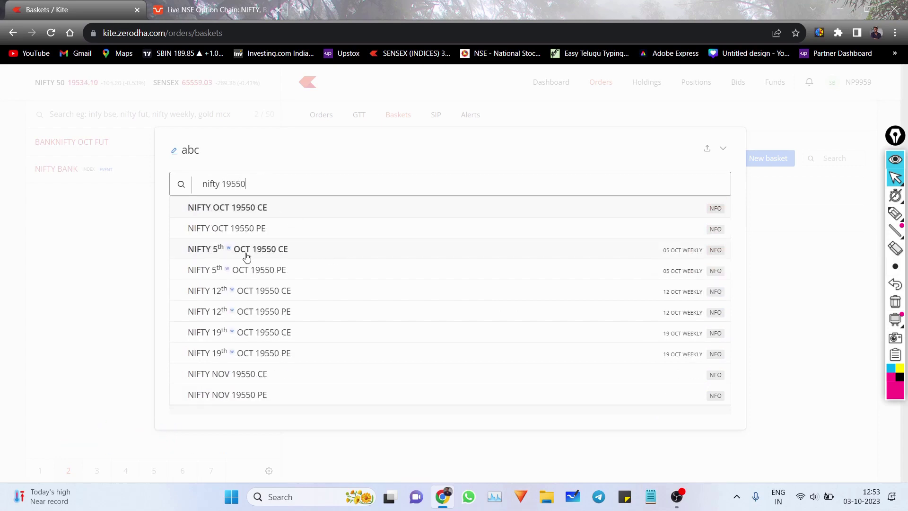
pyautogui.click(313, 250)
pyautogui.click(591, 176)
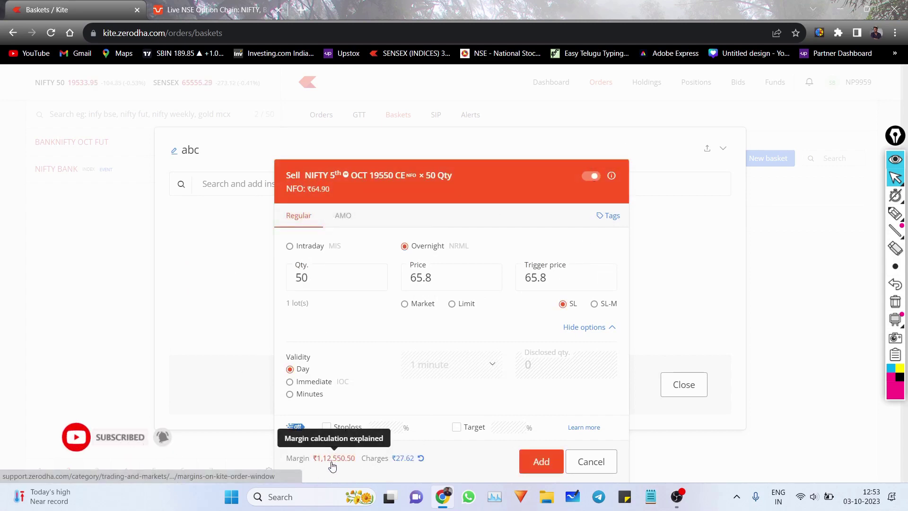
# - Add the NIFTY 5th OCT 19550 CE sell order to the abc basket and underline its final margin with the pen
pyautogui.click(539, 467)
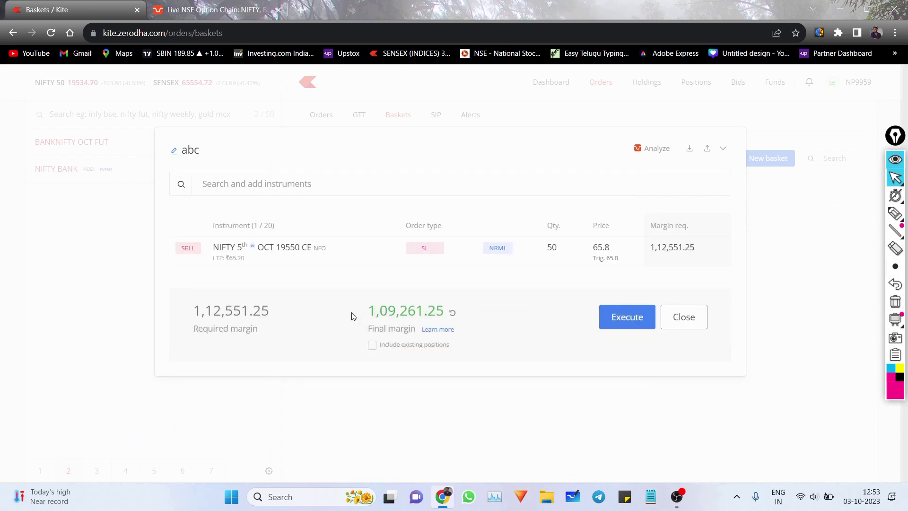
pyautogui.click(896, 213)
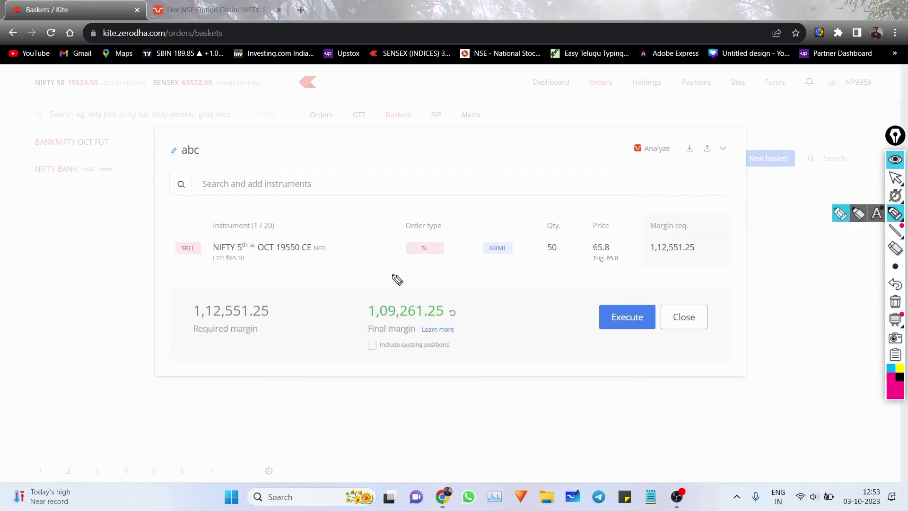
pyautogui.moveTo(361, 321); pyautogui.dragTo(472, 321)
pyautogui.press('Escape')
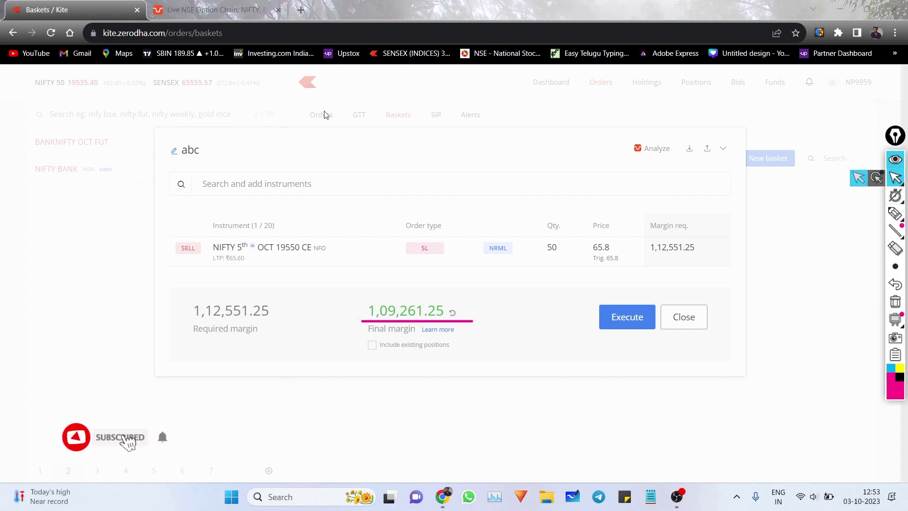
# - Switch to the Sensibull option chain and box the 19550 strike and its call LTP with the pen, adding a handwritten note beside the LTP
pyautogui.click(221, 8)
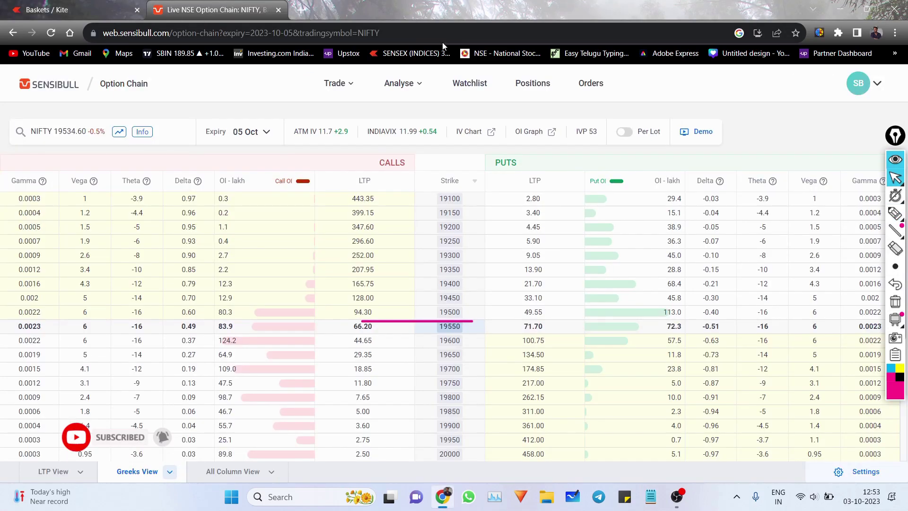
pyautogui.click(894, 213)
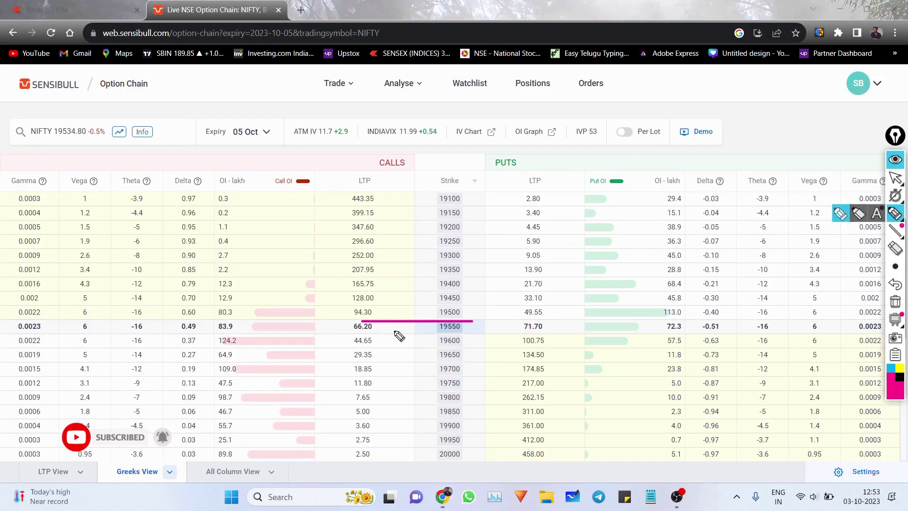
pyautogui.click(458, 342)
pyautogui.moveTo(472, 314)
pyautogui.mouseDown()
pyautogui.moveTo(434, 336)
pyautogui.moveTo(482, 314)
pyautogui.moveTo(452, 317)
pyautogui.mouseUp()
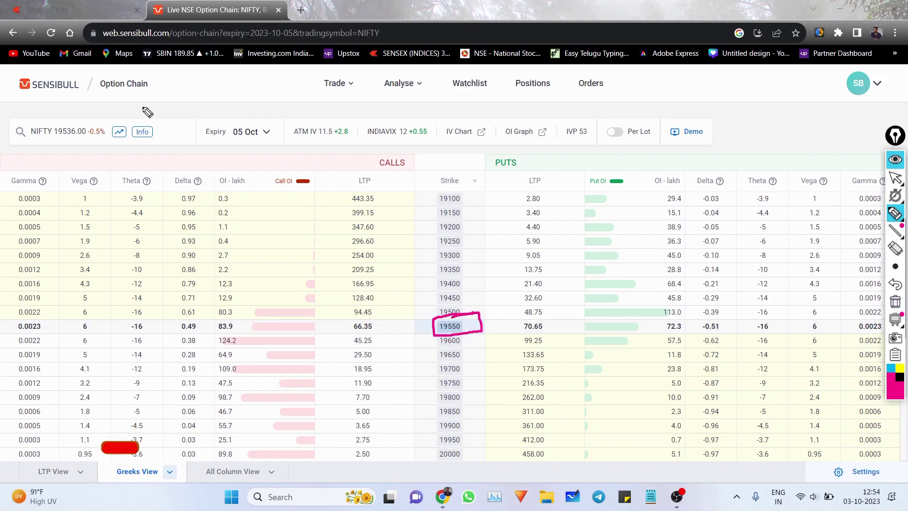
pyautogui.moveTo(372, 315)
pyautogui.mouseDown()
pyautogui.moveTo(343, 315)
pyautogui.moveTo(371, 337)
pyautogui.moveTo(379, 316)
pyautogui.moveTo(353, 315)
pyautogui.moveTo(388, 329)
pyautogui.moveTo(412, 305)
pyautogui.moveTo(416, 315)
pyautogui.mouseUp()
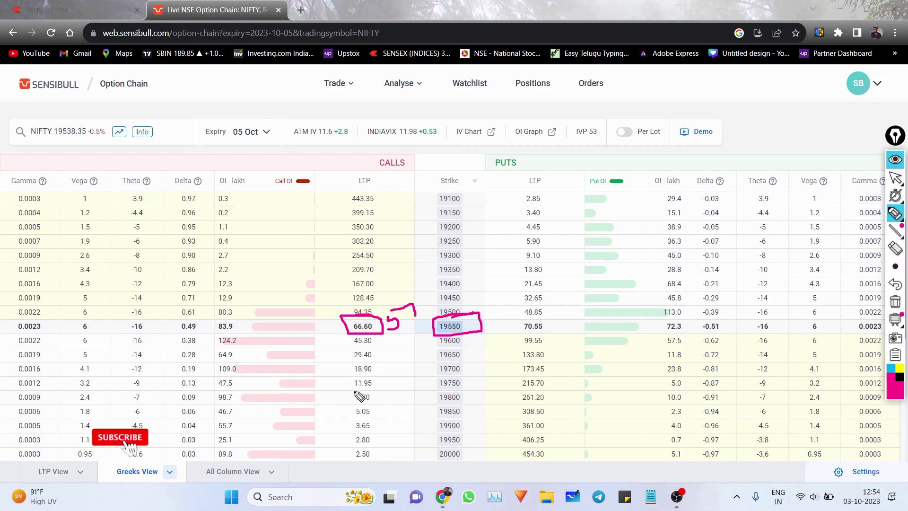
# - Underline the 19700 strike, box its call LTP and theta, and write 6 beside the LTP with the pen
pyautogui.moveTo(442, 372); pyautogui.dragTo(470, 371)
pyautogui.moveTo(379, 362)
pyautogui.mouseDown()
pyautogui.moveTo(350, 373)
pyautogui.moveTo(383, 377)
pyautogui.moveTo(379, 363)
pyautogui.mouseUp()
pyautogui.moveTo(147, 361)
pyautogui.mouseDown()
pyautogui.moveTo(127, 379)
pyautogui.moveTo(149, 367)
pyautogui.mouseUp()
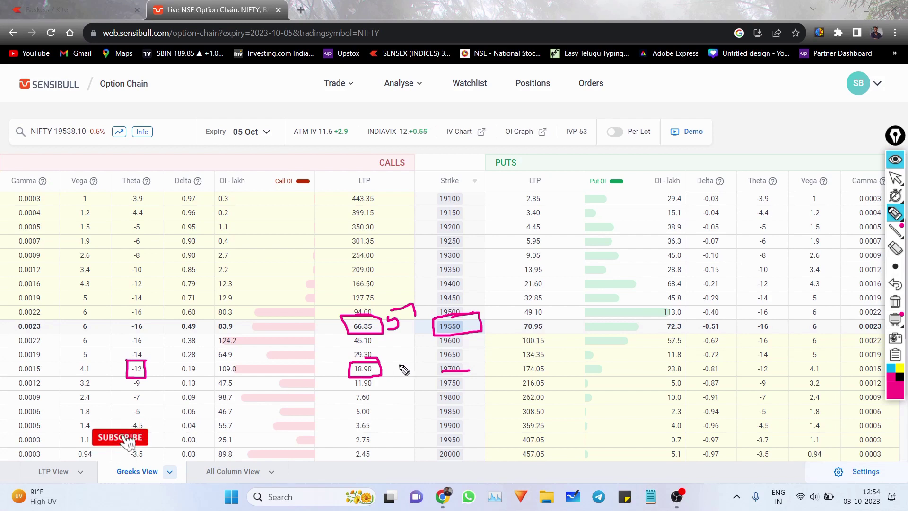
pyautogui.moveTo(406, 362); pyautogui.dragTo(403, 373)
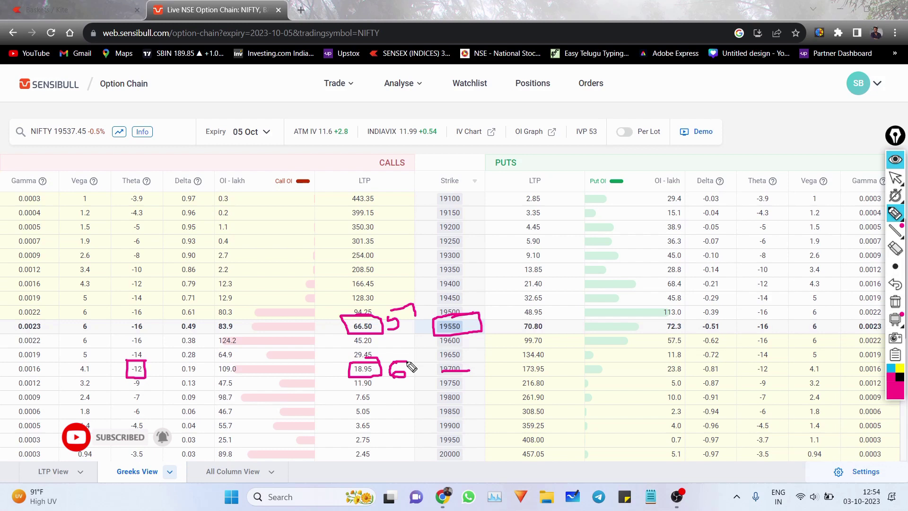
# - Underline the NIFTY spot price and the note beside the 19550 call LTP, and draw two short strokes near the 19850 and 19900 call rows
pyautogui.moveTo(53, 138); pyautogui.dragTo(93, 139)
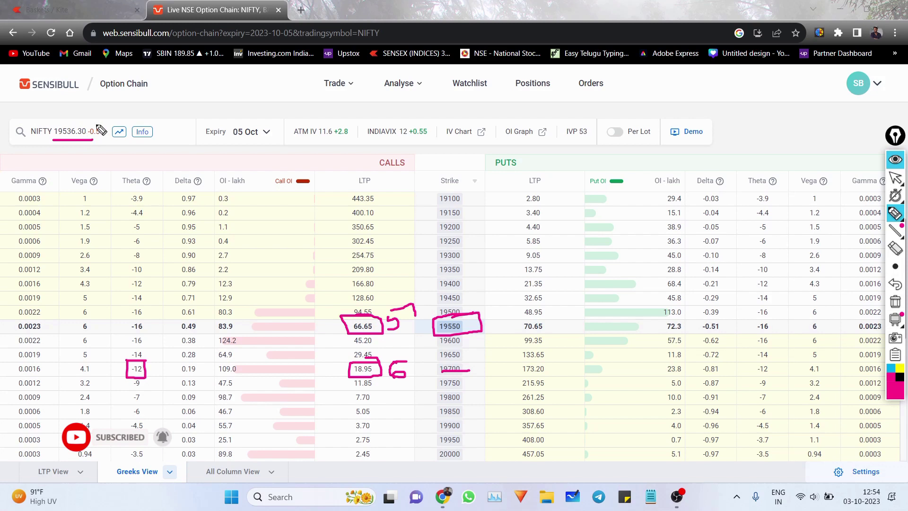
pyautogui.moveTo(397, 334); pyautogui.dragTo(421, 325)
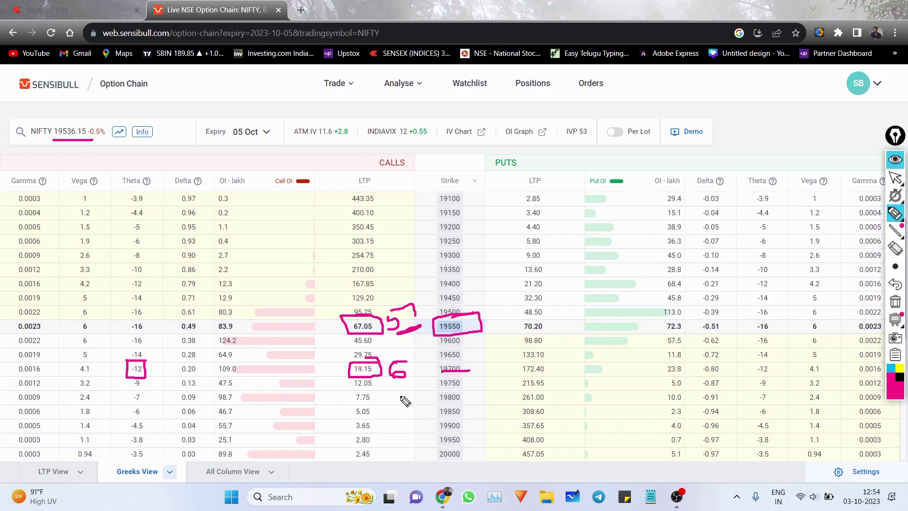
pyautogui.moveTo(388, 415); pyautogui.dragTo(403, 408)
pyautogui.moveTo(393, 426); pyautogui.dragTo(406, 418)
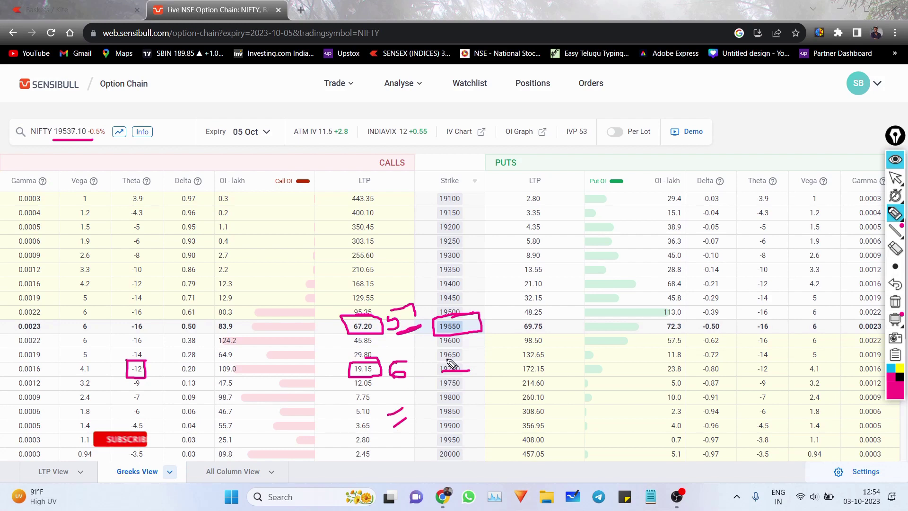
# - Circle the 19550 call LTP, draw a curve from the 19550 strike down past 19700, and handwrite 5 – 1 above with the pen
pyautogui.moveTo(333, 319)
pyautogui.mouseDown()
pyautogui.moveTo(353, 341)
pyautogui.moveTo(358, 325)
pyautogui.mouseUp()
pyautogui.moveTo(445, 334)
pyautogui.mouseDown()
pyautogui.moveTo(439, 386)
pyautogui.moveTo(420, 392)
pyautogui.mouseUp()
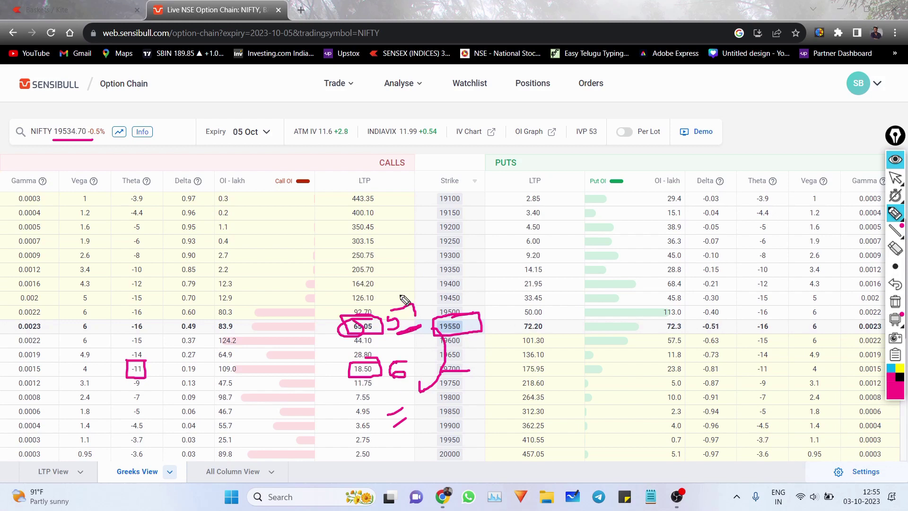
pyautogui.moveTo(408, 261)
pyautogui.mouseDown()
pyautogui.moveTo(398, 291)
pyautogui.moveTo(443, 269)
pyautogui.mouseUp()
pyautogui.moveTo(489, 247); pyautogui.dragTo(495, 270)
pyautogui.click(505, 263)
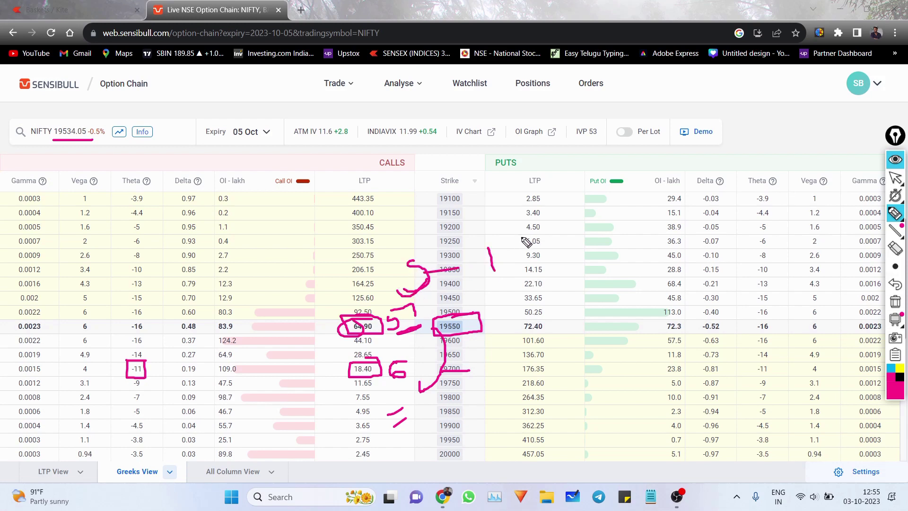